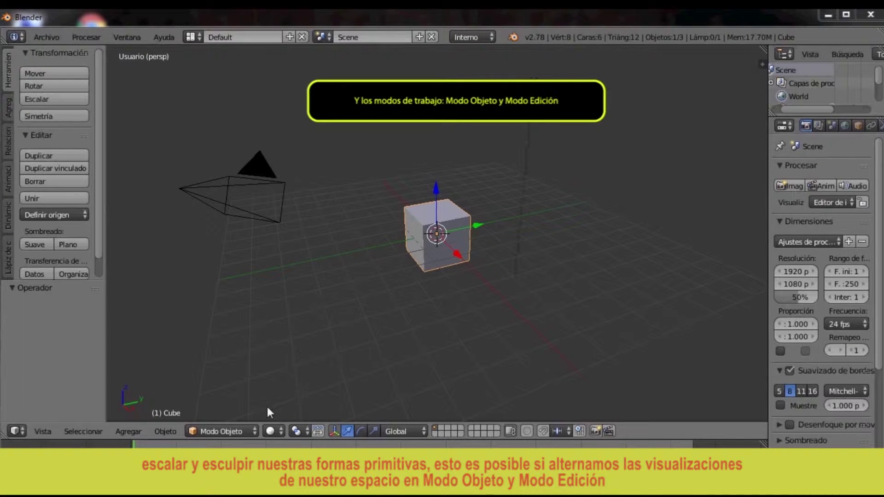
# Drag the cube freely to the right, then back near the 3D cursor at the centre.
pyautogui.click(253, 432)
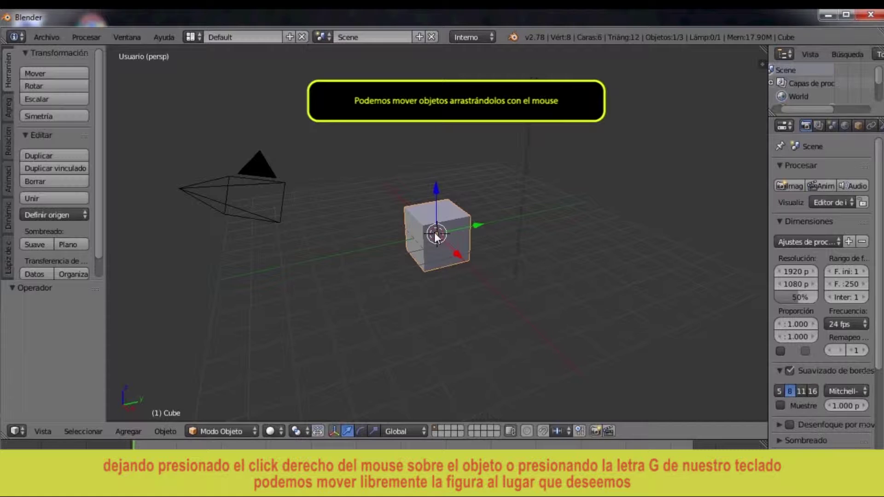
pyautogui.moveTo(434, 233)
pyautogui.mouseDown(button='right')
pyautogui.moveTo(415, 231)
pyautogui.moveTo(412, 165)
pyautogui.moveTo(415, 232)
pyautogui.moveTo(434, 169)
pyautogui.moveTo(403, 201)
pyautogui.moveTo(387, 141)
pyautogui.moveTo(540, 145)
pyautogui.moveTo(618, 196)
pyautogui.mouseUp(button='right')
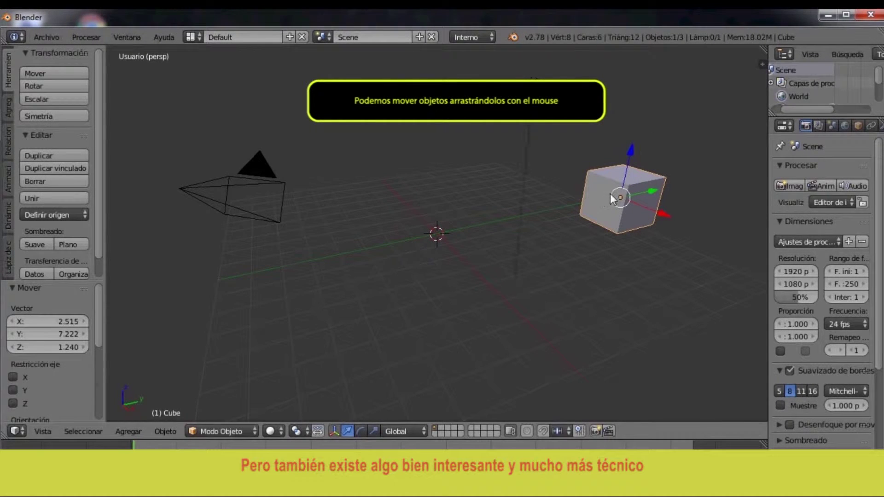
pyautogui.moveTo(585, 206)
pyautogui.mouseDown(button='right')
pyautogui.moveTo(421, 222)
pyautogui.moveTo(447, 196)
pyautogui.moveTo(430, 218)
pyautogui.mouseUp(button='right')
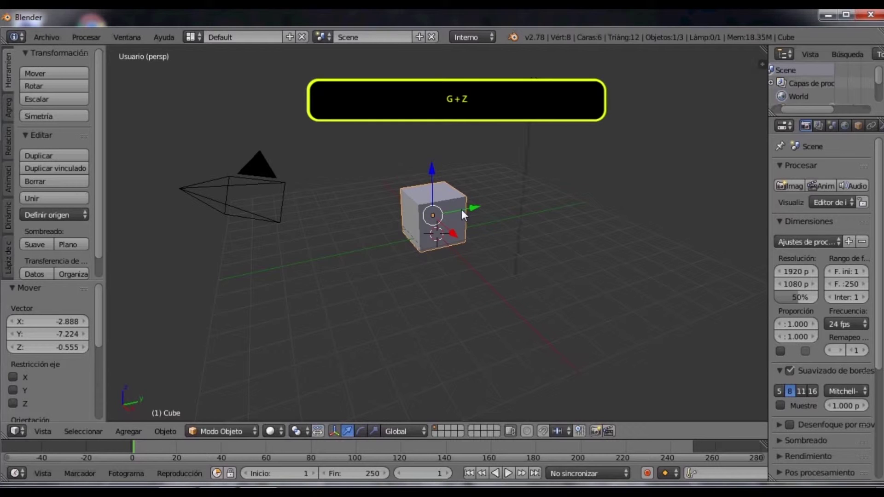
# Move the cube along Z, then Y, then X, leaving it 0.017 off centre on X.
pyautogui.press('g')
pyautogui.press('z')
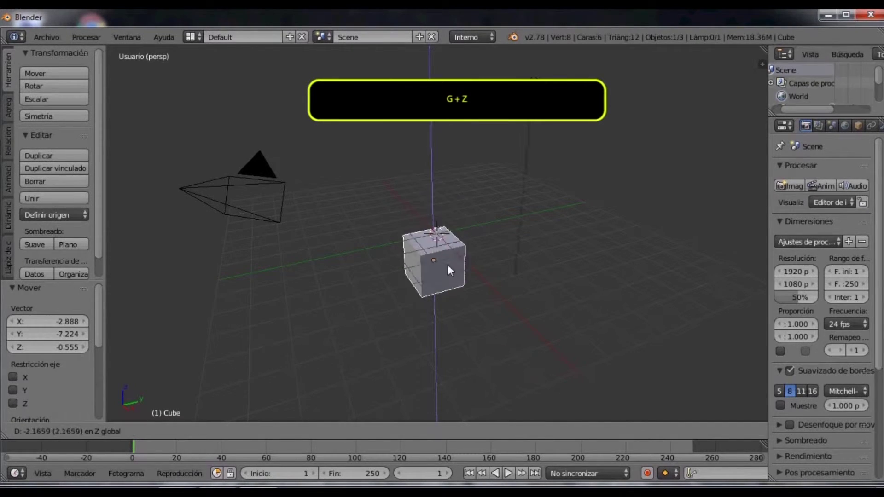
pyautogui.click(454, 224)
pyautogui.press('g')
pyautogui.press('y')
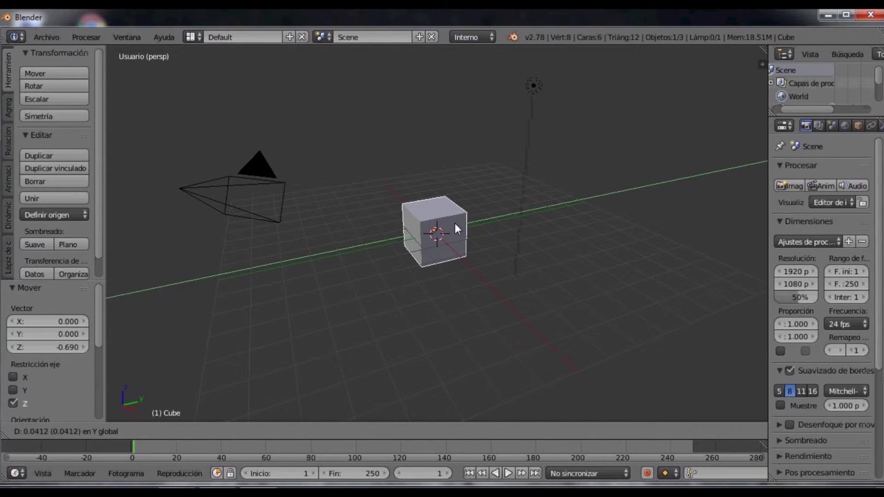
pyautogui.click(455, 223)
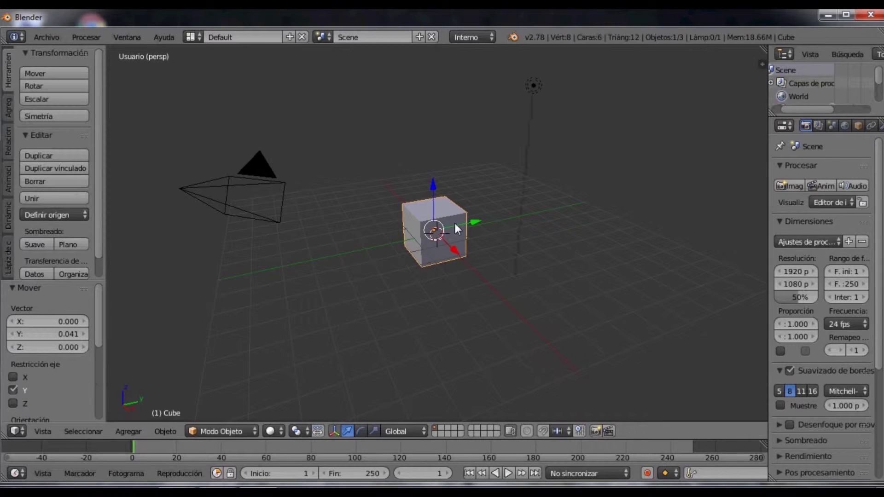
pyautogui.press('g')
pyautogui.press('x')
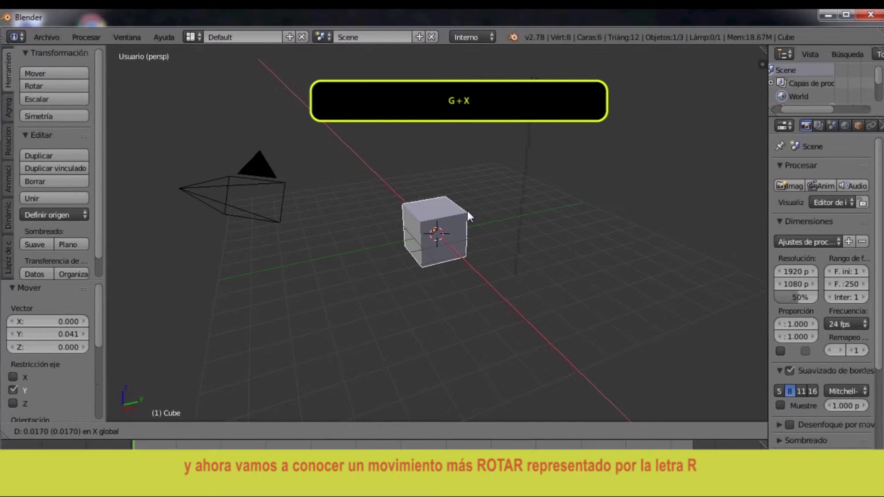
pyautogui.click(468, 211)
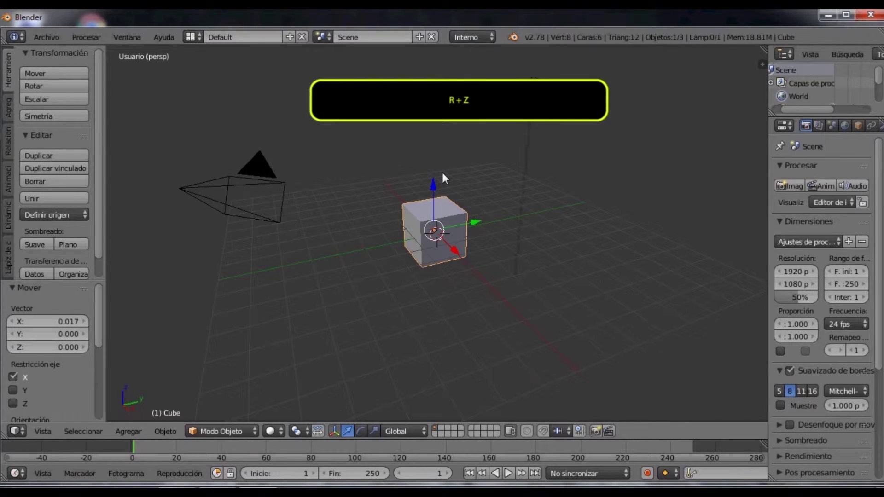
# Rotate the cube about Z, then start a Y-axis rotation and cancel it.
pyautogui.press('r')
pyautogui.press('z')
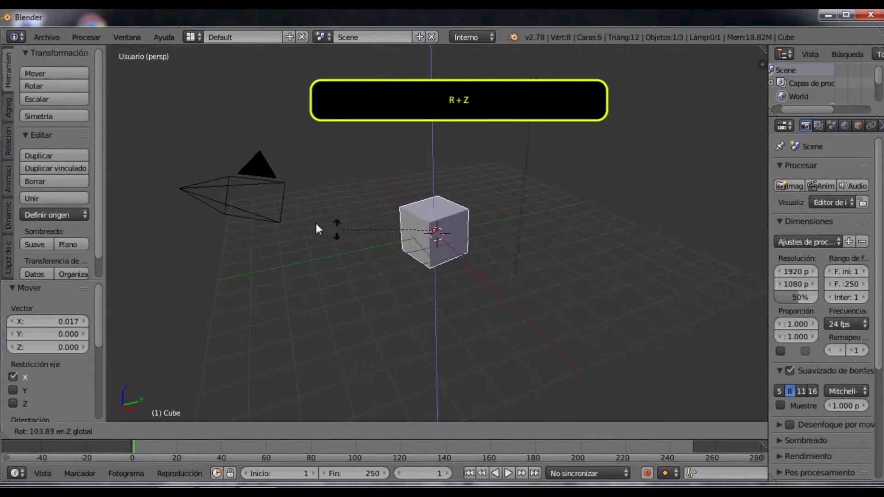
pyautogui.click(615, 198)
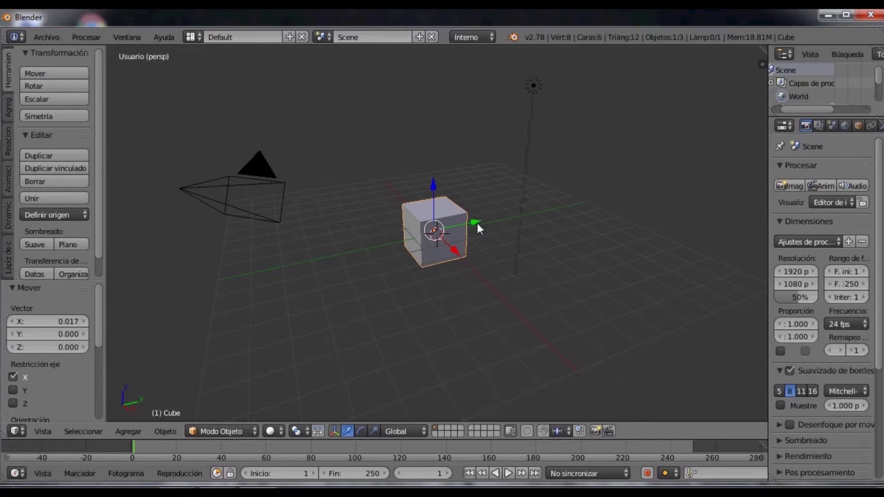
pyautogui.press('r')
pyautogui.press('y')
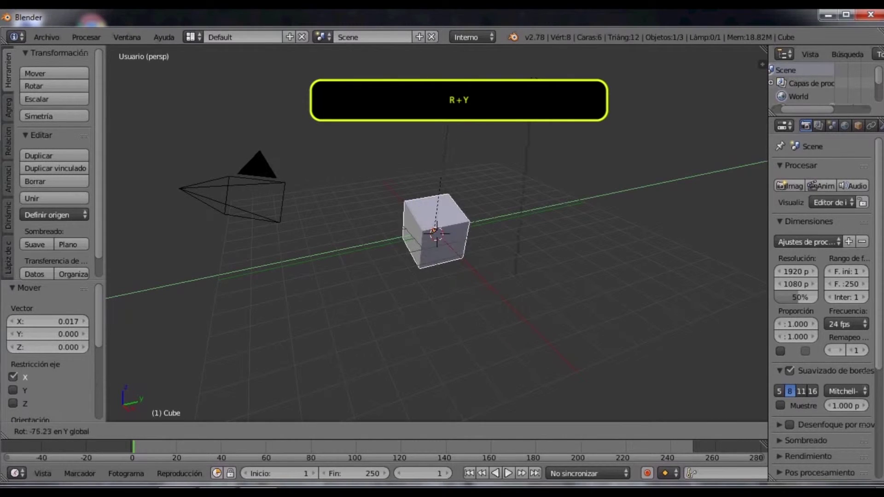
pyautogui.rightClick(470, 120)
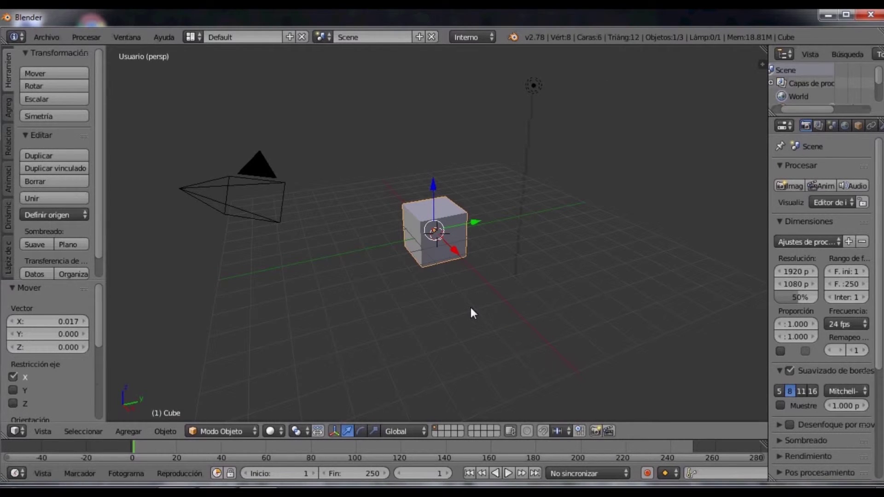
# Tilt the cube about the X axis, then undo the tilt so it stands upright.
pyautogui.press('r')
pyautogui.press('x')
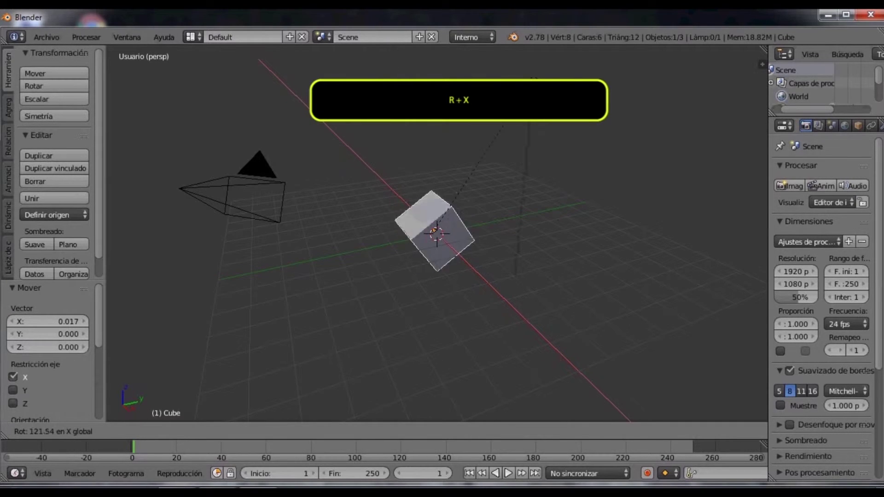
pyautogui.click(388, 287)
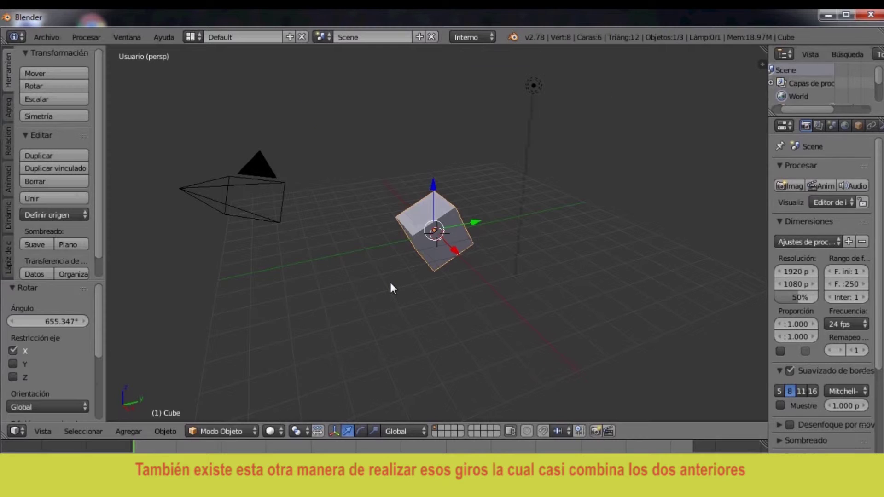
pyautogui.hotkey('ctrl', 'z')
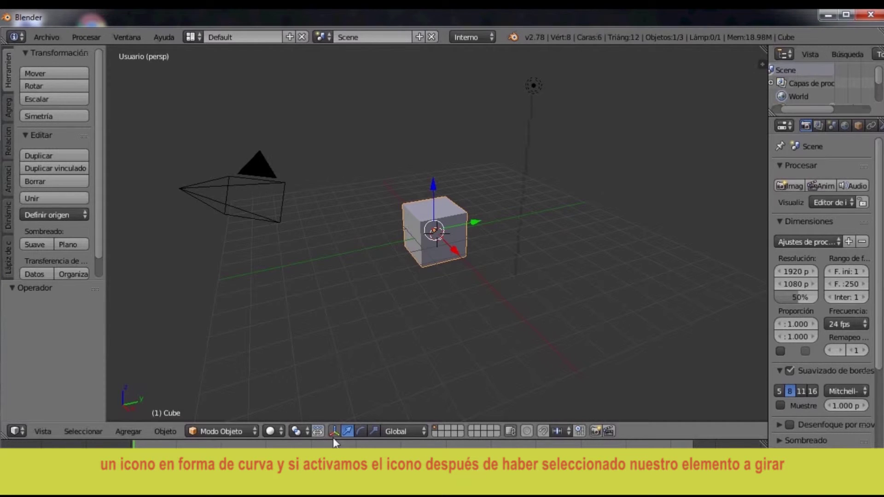
# Spin the cube with the red, green and blue rotation-manipulator rings.
pyautogui.click(360, 432)
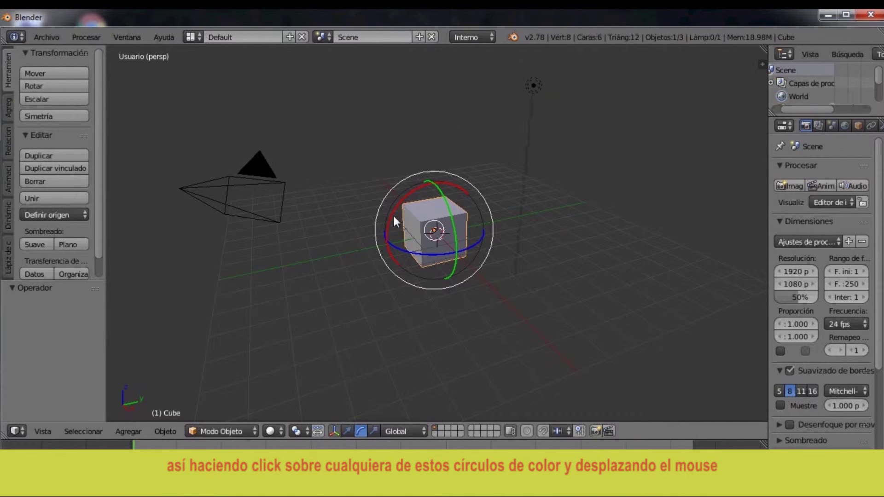
pyautogui.moveTo(475, 203)
pyautogui.mouseDown()
pyautogui.moveTo(408, 243)
pyautogui.moveTo(428, 260)
pyautogui.moveTo(384, 247)
pyautogui.mouseUp()
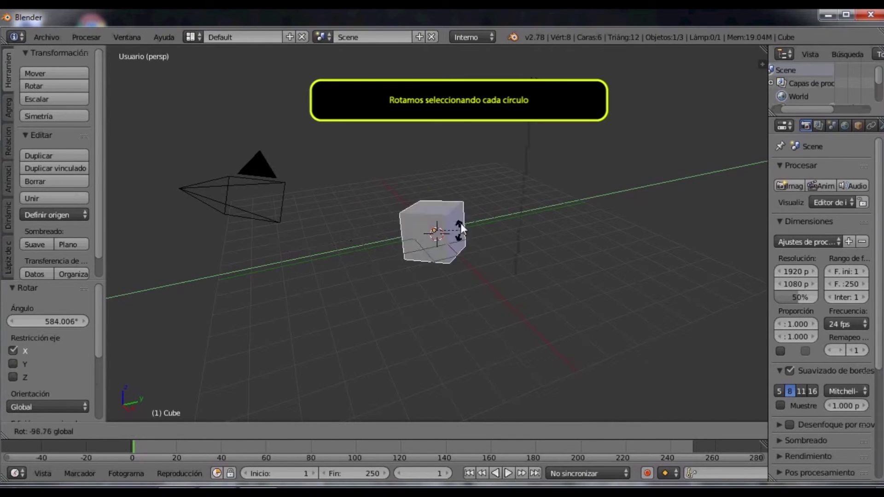
pyautogui.moveTo(384, 247); pyautogui.dragTo(390, 149)
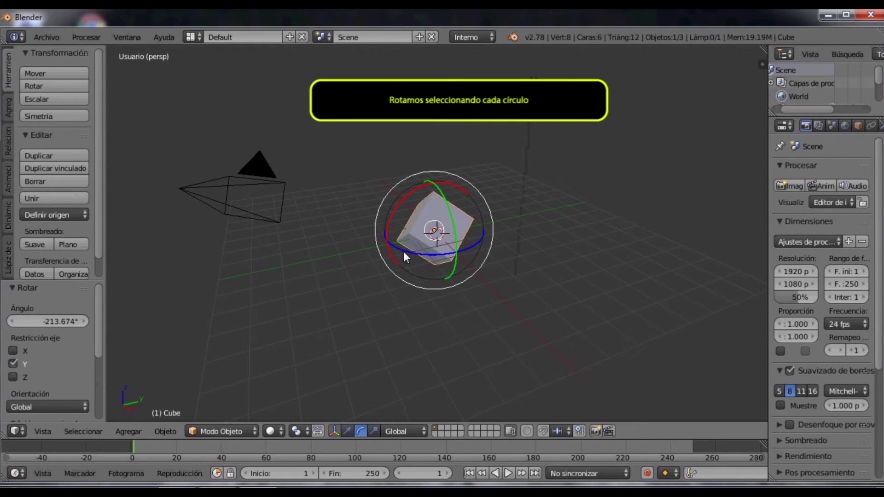
pyautogui.moveTo(421, 254)
pyautogui.mouseDown()
pyautogui.moveTo(447, 243)
pyautogui.moveTo(452, 215)
pyautogui.moveTo(401, 253)
pyautogui.moveTo(433, 233)
pyautogui.mouseUp()
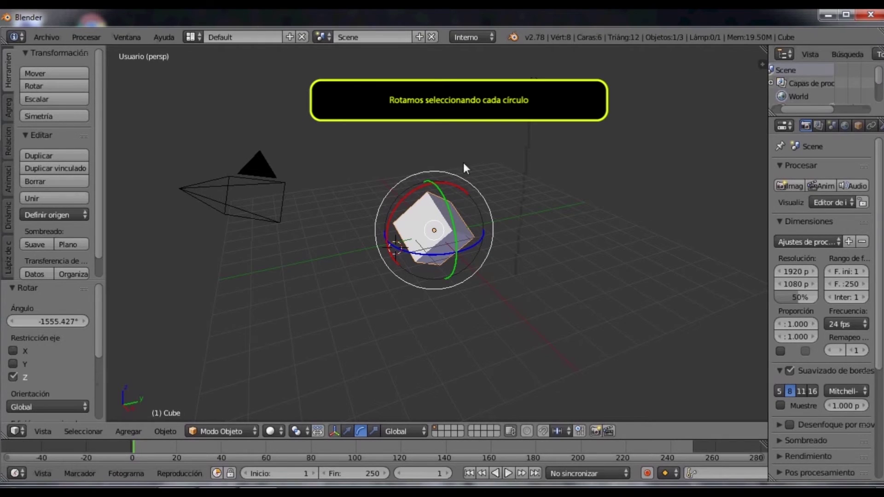
# Hide the rotation rings, place the 3D cursor below the cube, and undo the last rotation.
pyautogui.click(442, 323)
pyautogui.click(333, 430)
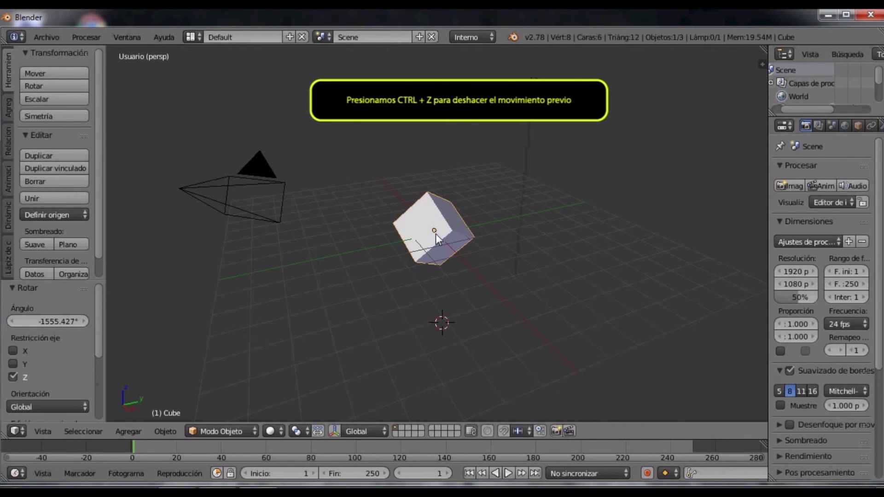
pyautogui.hotkey('ctrl', 'z')
pyautogui.hotkey('ctrl', 'z')
pyautogui.hotkey('ctrl', 'z')
pyautogui.hotkey('ctrl', 'z')
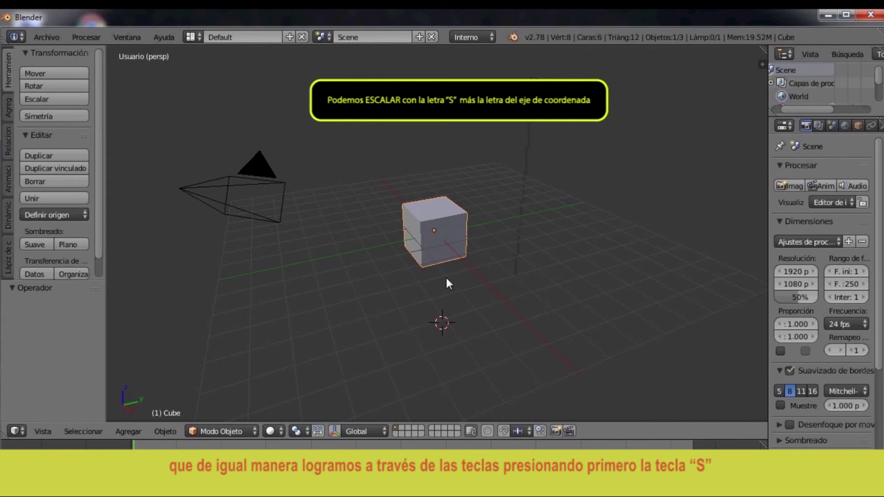
pyautogui.press('s')
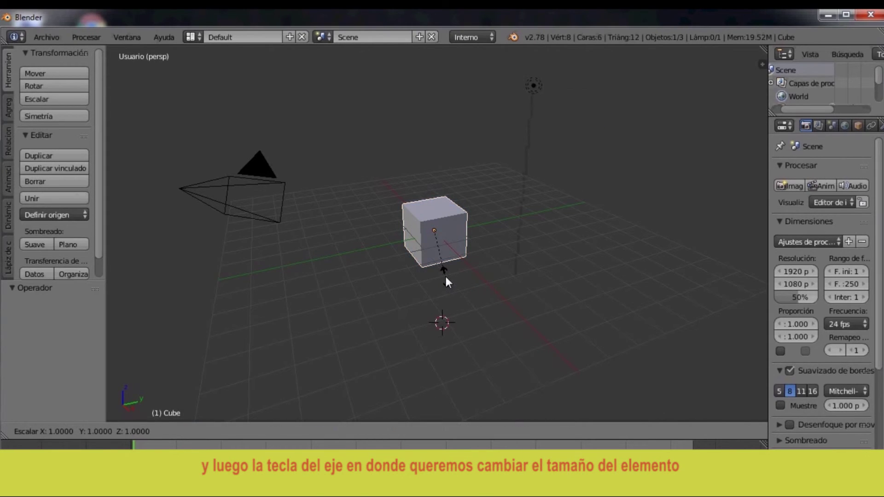
pyautogui.press('y')
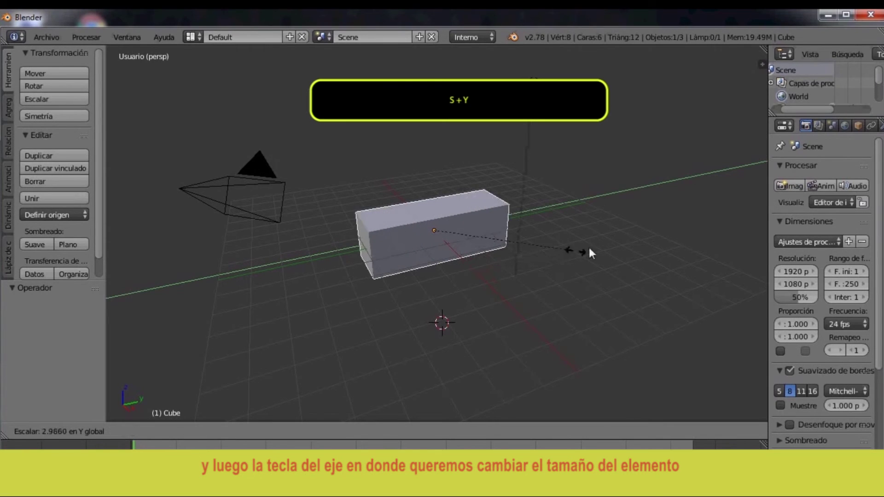
pyautogui.click(467, 259)
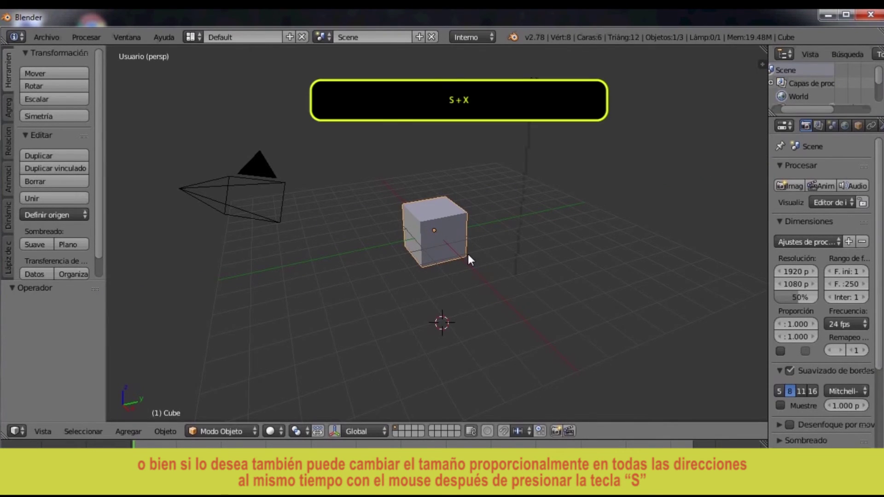
pyautogui.press('s')
pyautogui.press('x')
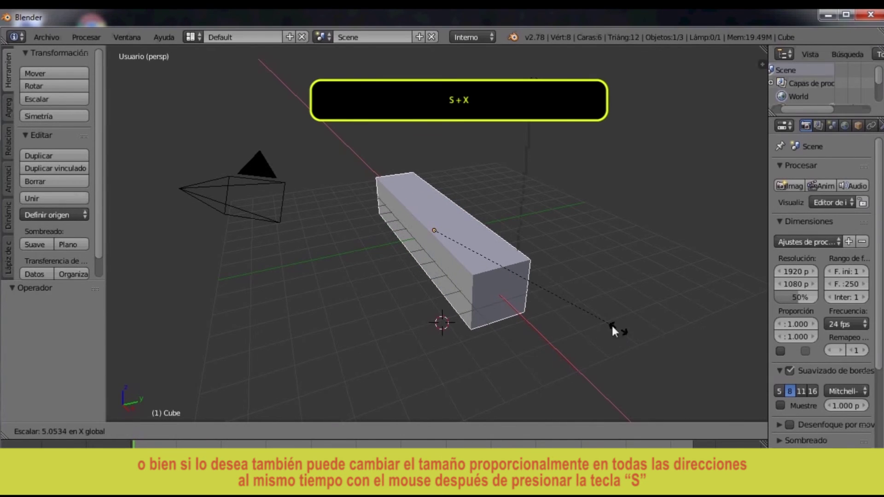
pyautogui.rightClick(483, 269)
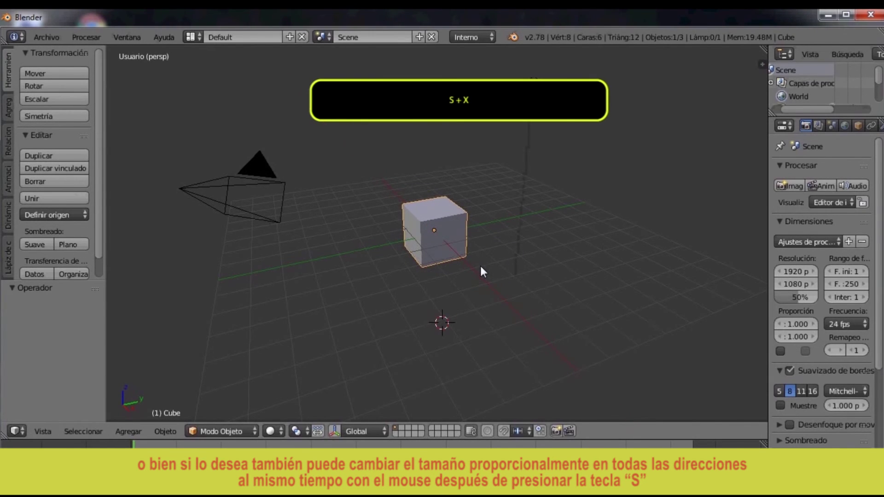
pyautogui.press('s')
pyautogui.press('z')
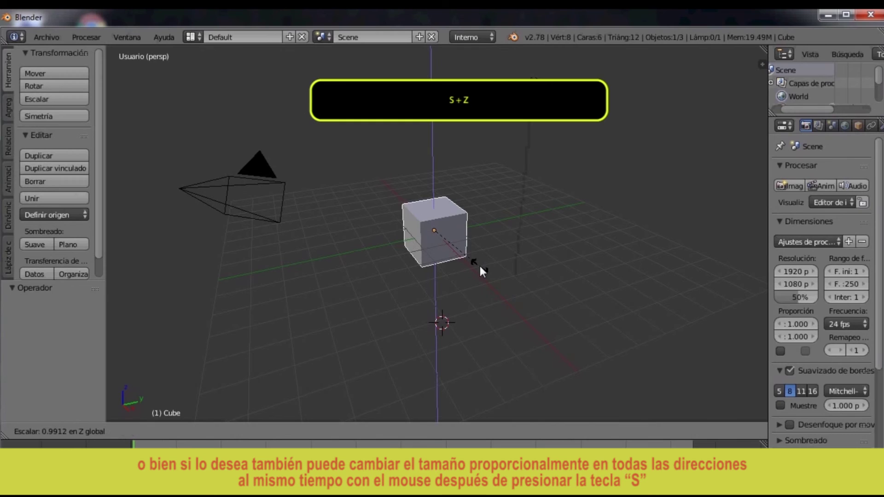
pyautogui.rightClick(485, 268)
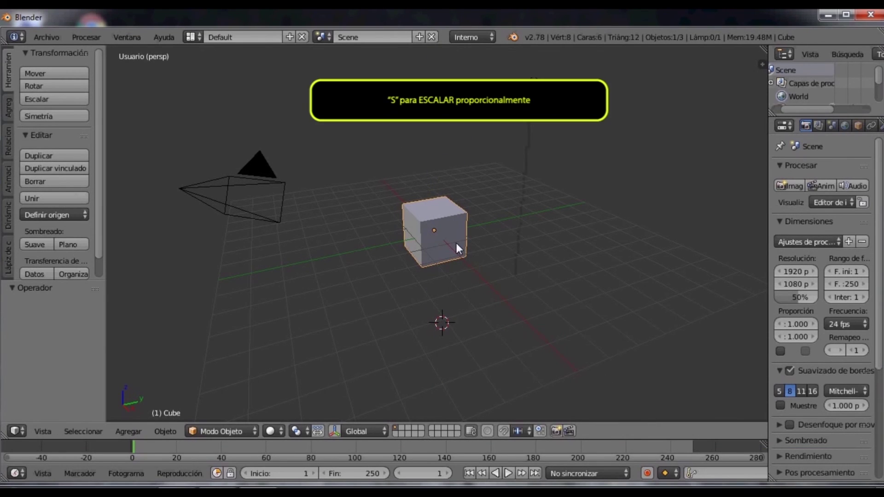
pyautogui.press('s')
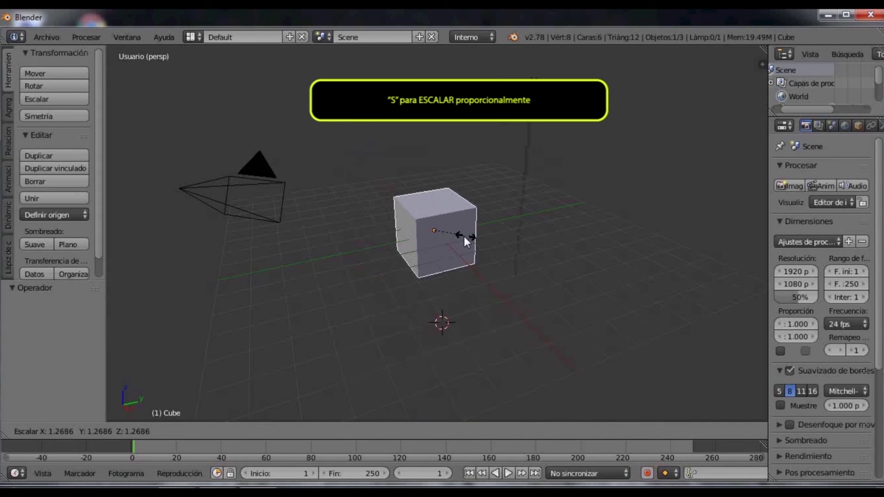
pyautogui.press('Escape')
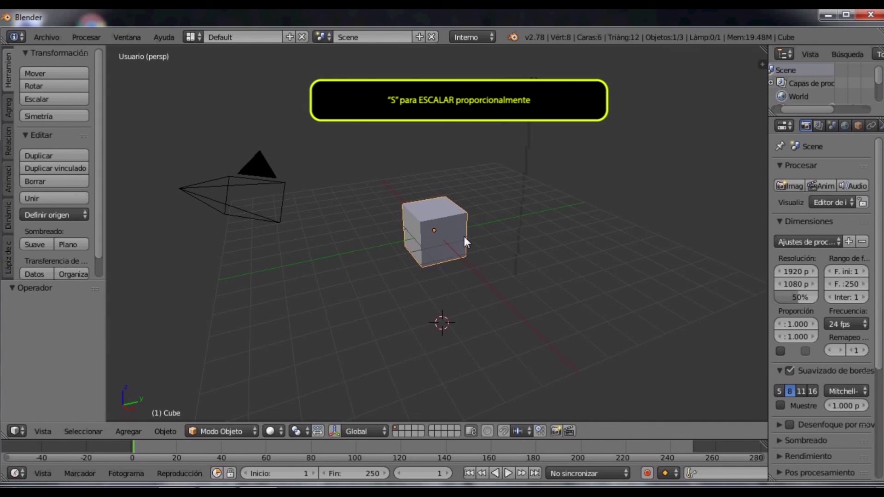